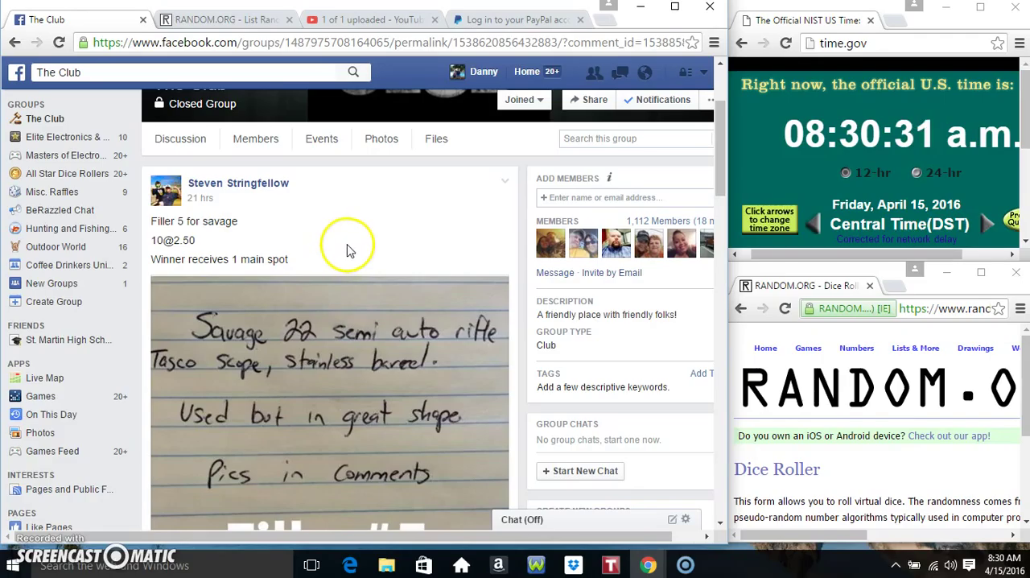
pyautogui.scroll(-5, 348, 250)
pyautogui.scroll(-5, 347, 249)
pyautogui.scroll(-3, 347, 249)
pyautogui.scroll(-3, 346, 248)
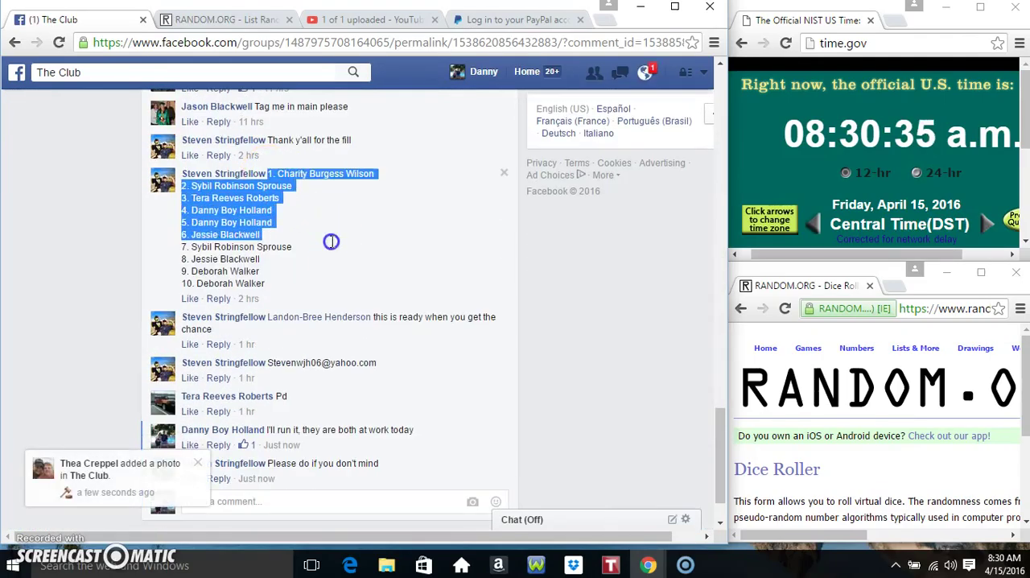
# Copy the ten-name raffle list from the Facebook comment.
pyautogui.moveTo(272, 173); pyautogui.dragTo(329, 279)
pyautogui.rightClick(308, 247)
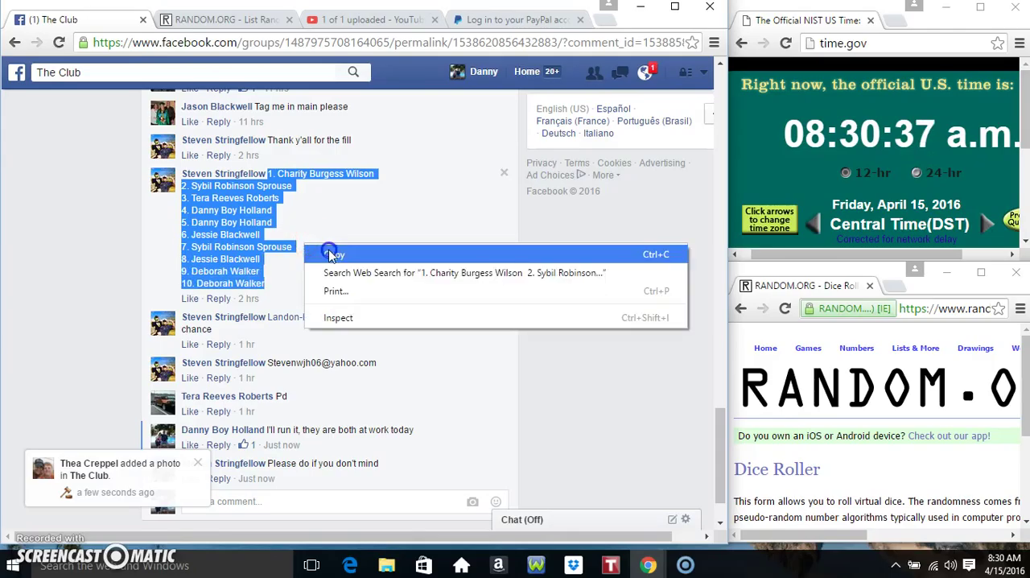
pyautogui.click(330, 254)
pyautogui.scroll(-1, 330, 255)
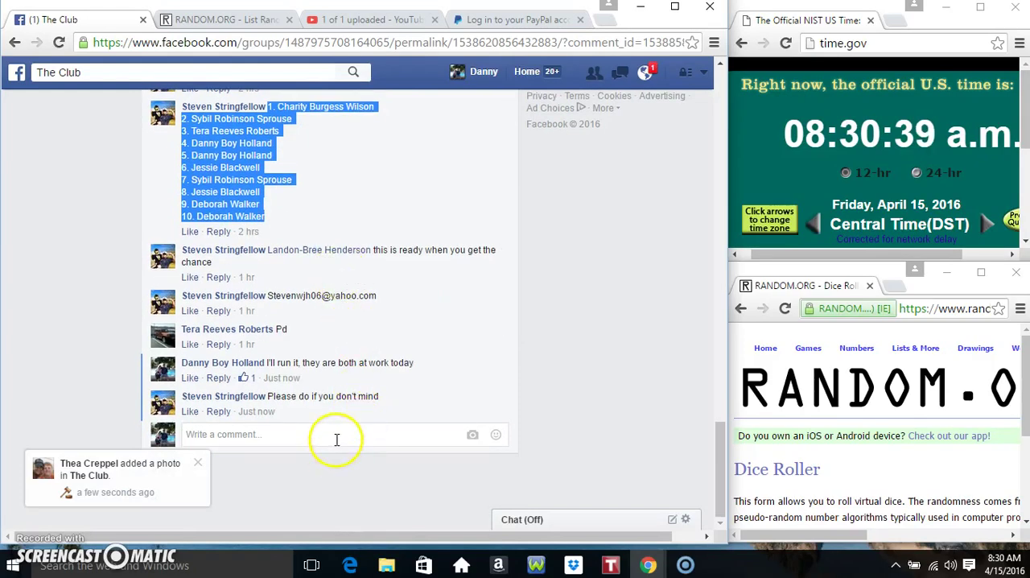
# Post a 'live' comment in the raffle thread and check the current time.
pyautogui.click(337, 439)
pyautogui.write('live')
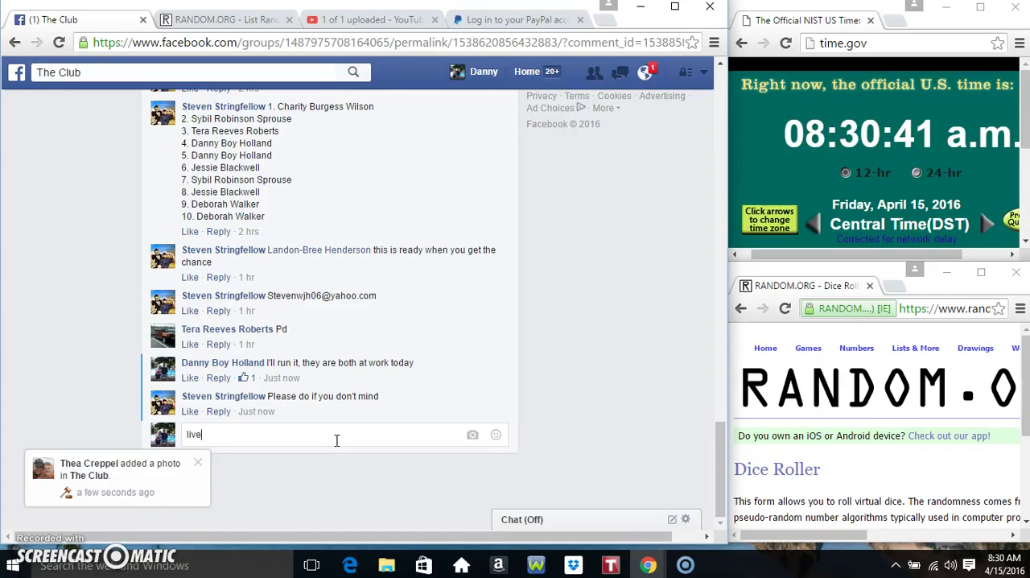
pyautogui.press('Return')
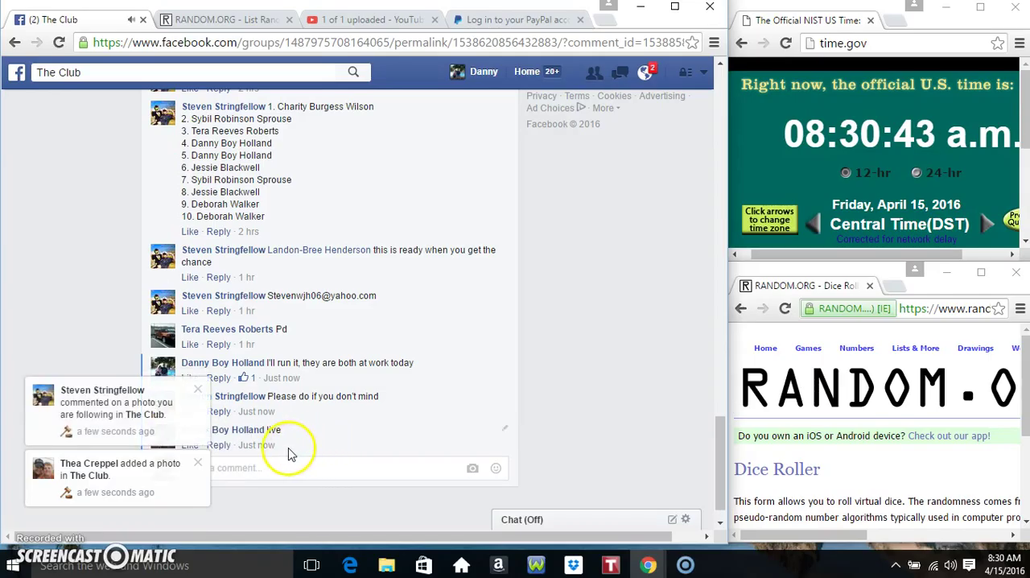
pyautogui.moveTo(256, 445)
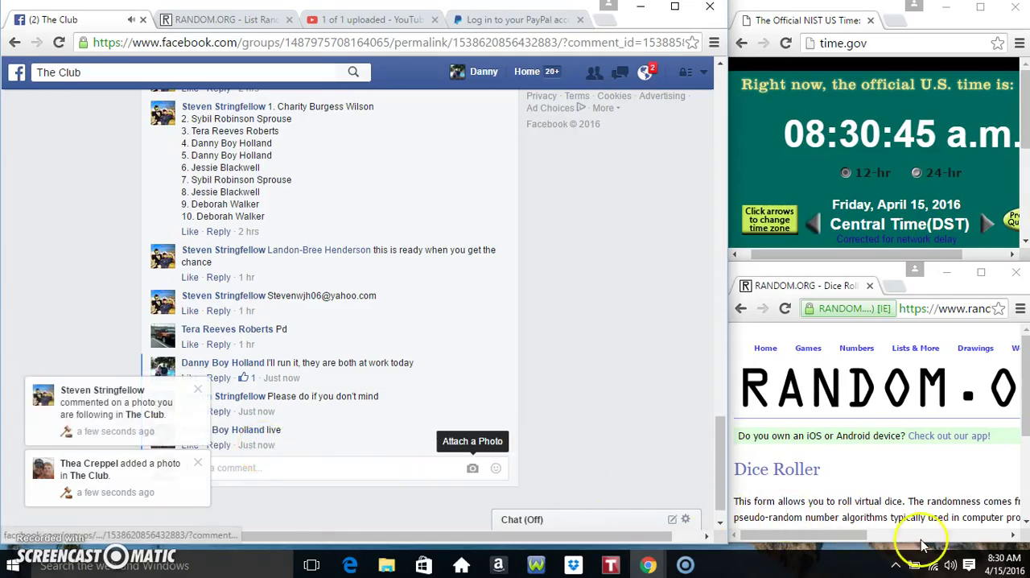
pyautogui.click(1004, 566)
pyautogui.click(555, 104)
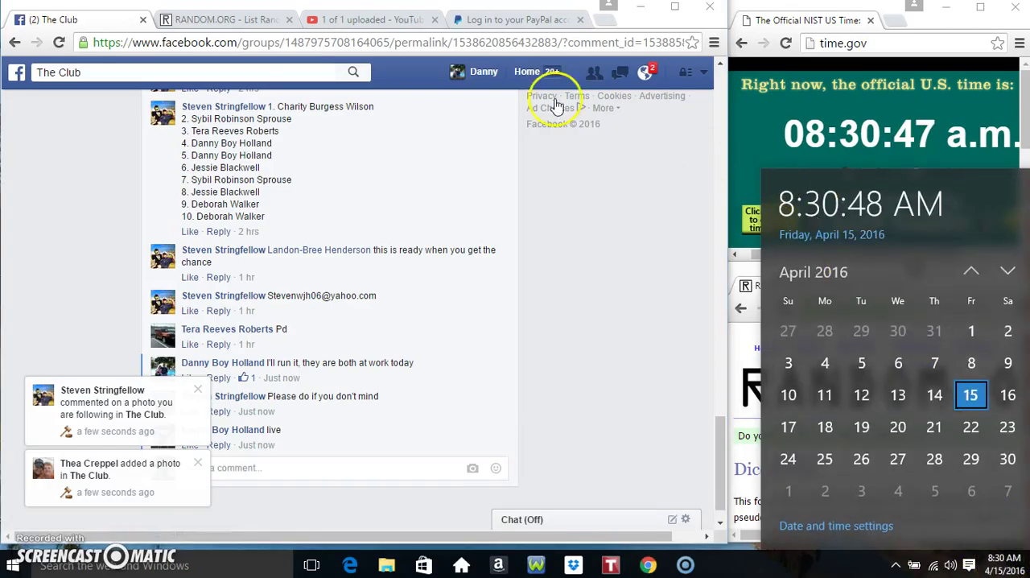
# Paste the ten raffle names into the List Randomizer box and roll the two dice.
pyautogui.click(210, 21)
pyautogui.rightClick(249, 381)
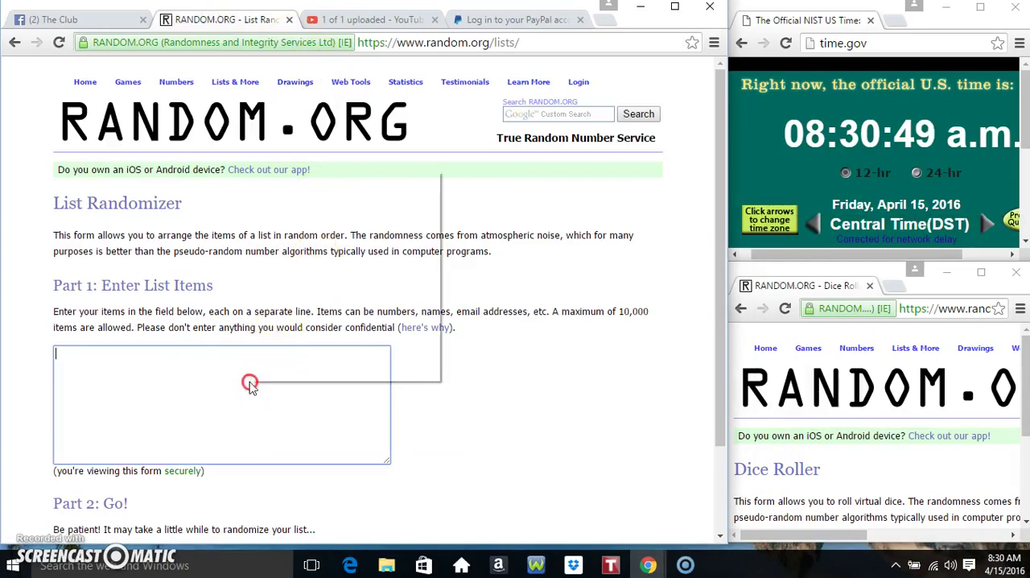
pyautogui.click(303, 268)
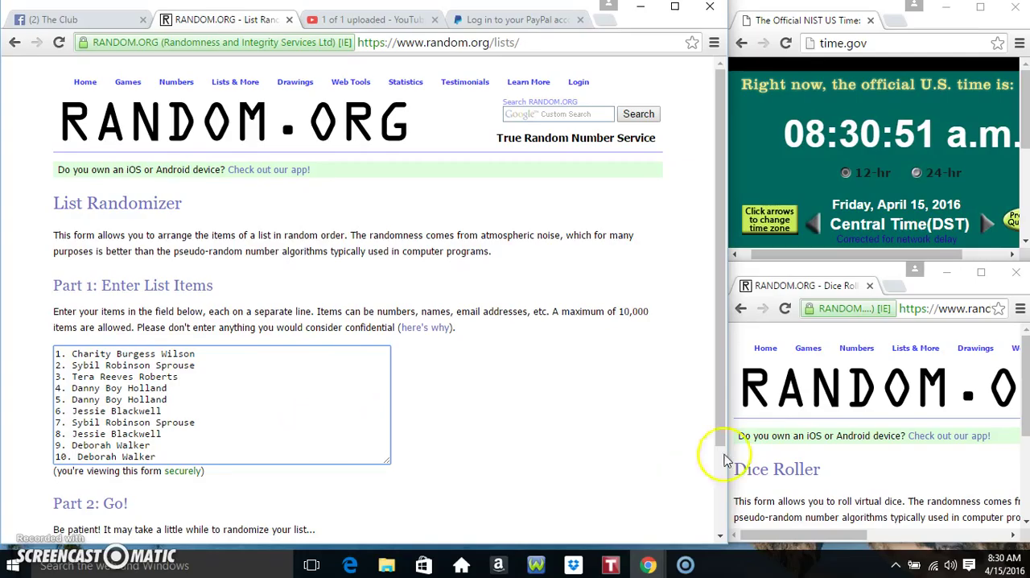
pyautogui.scroll(-3, 920, 502)
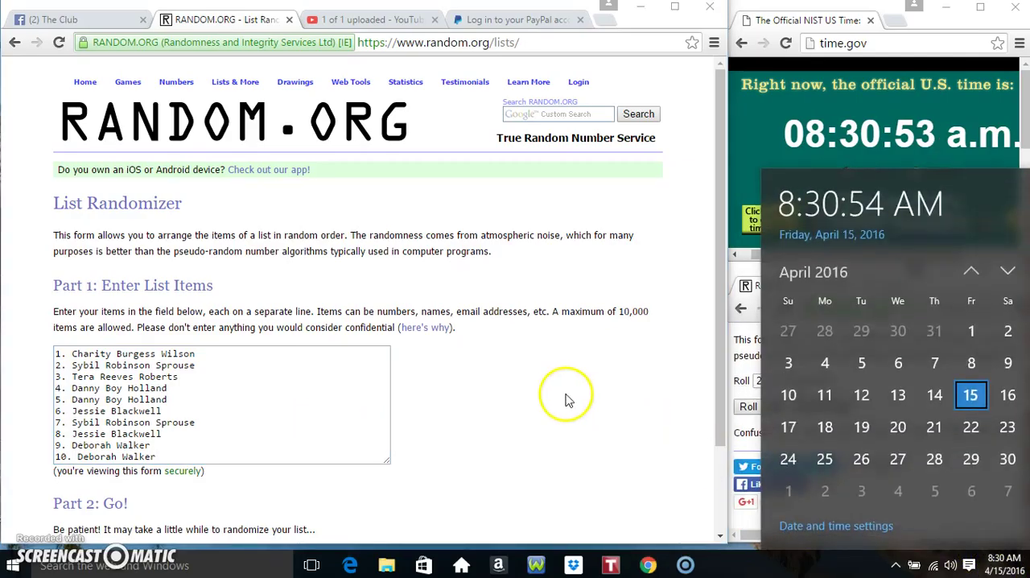
pyautogui.click(759, 407)
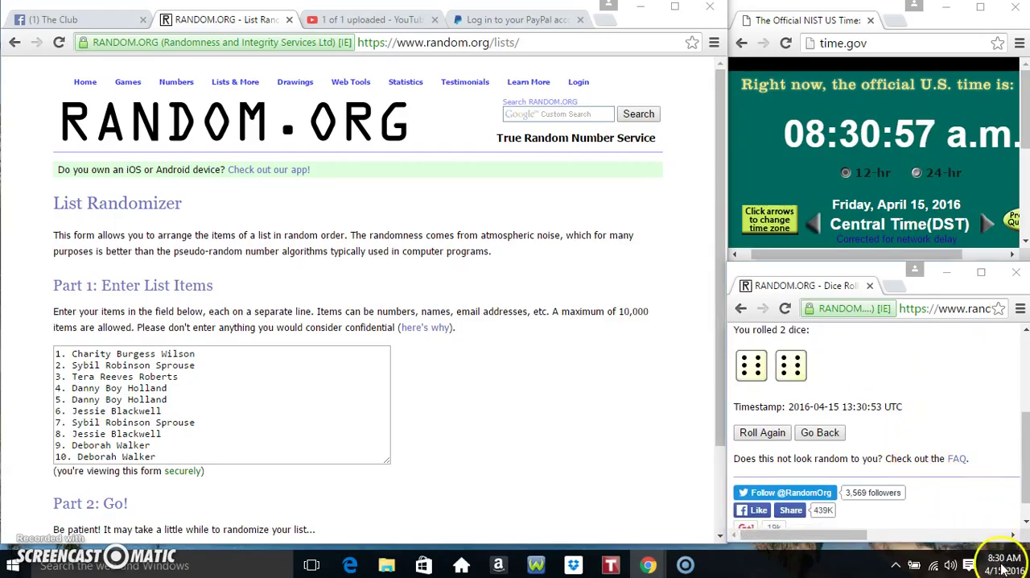
pyautogui.click(991, 563)
pyautogui.scroll(-2, 524, 407)
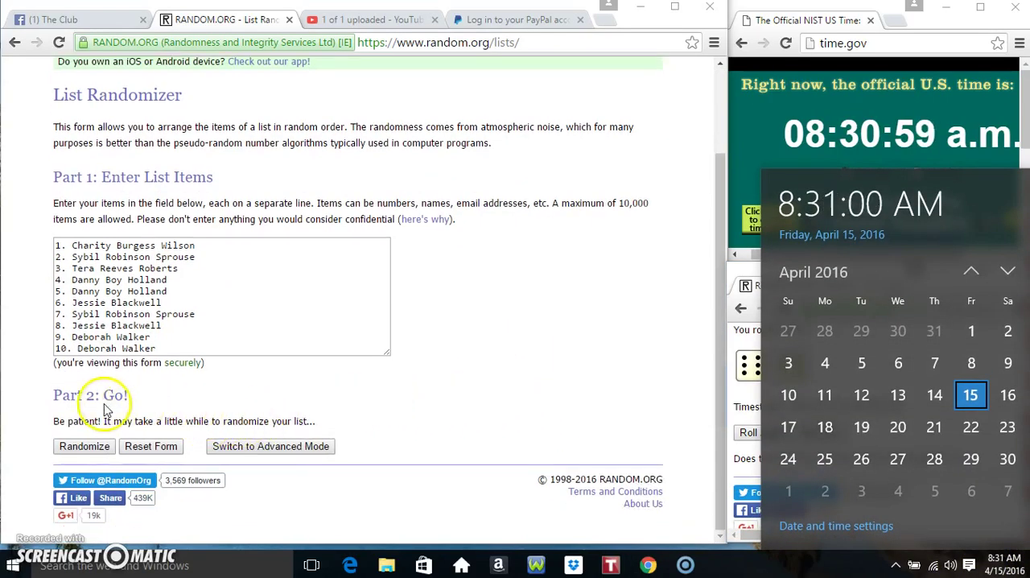
# Randomize the pasted raffle list repeatedly, several shuffles in a row.
pyautogui.click(72, 446)
pyautogui.click(111, 235)
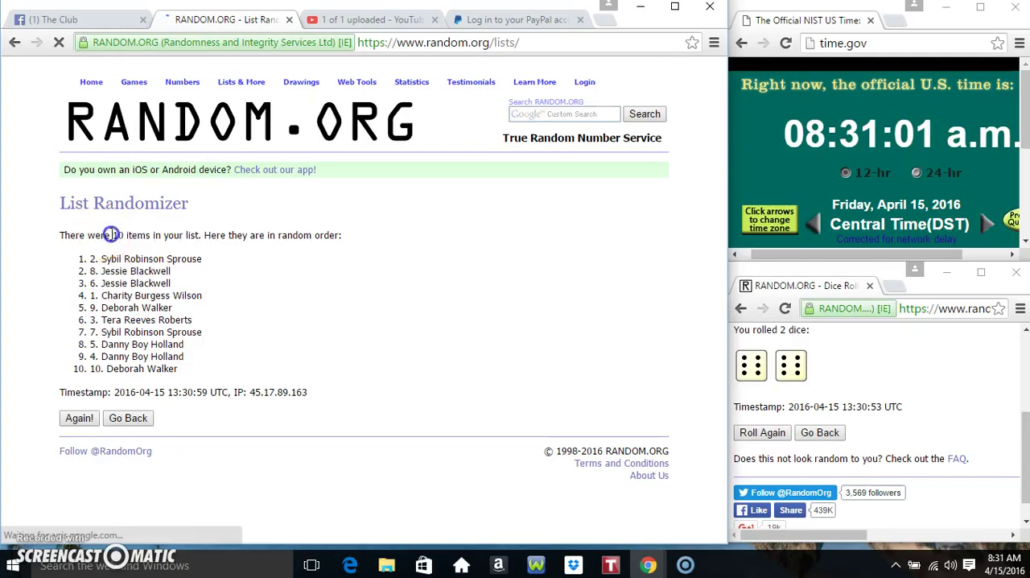
pyautogui.click(76, 420)
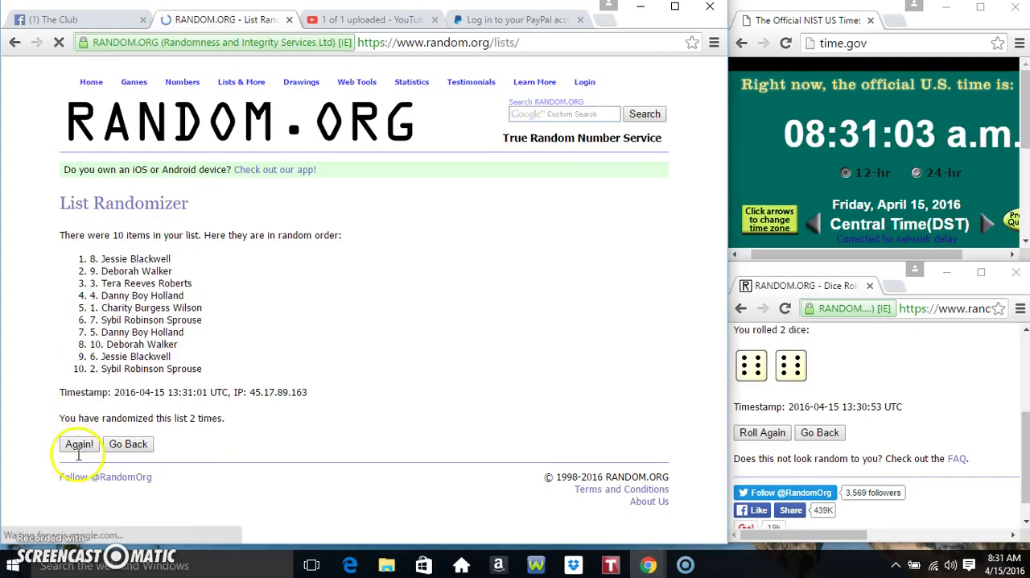
pyautogui.click(78, 445)
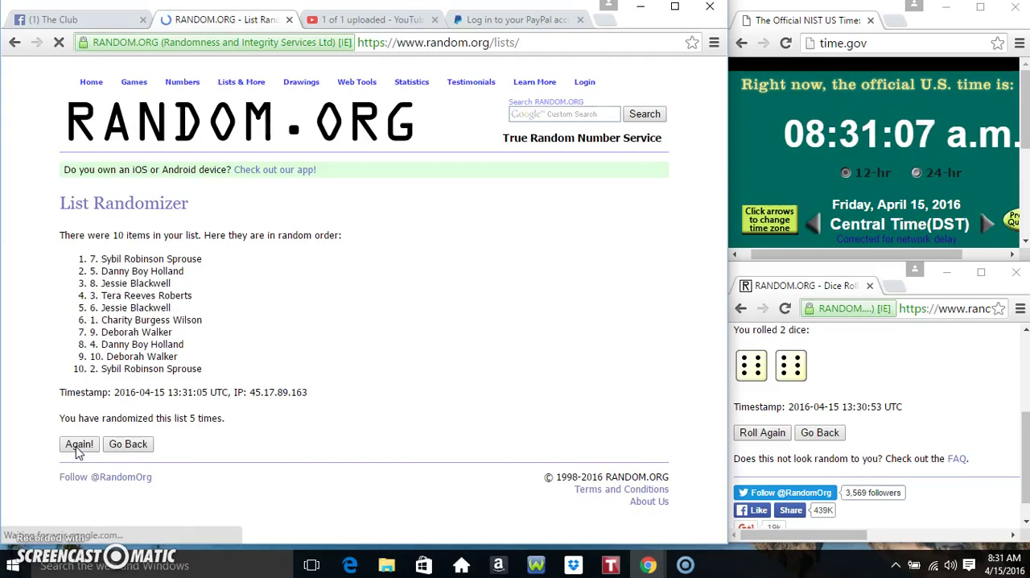
pyautogui.click(78, 445)
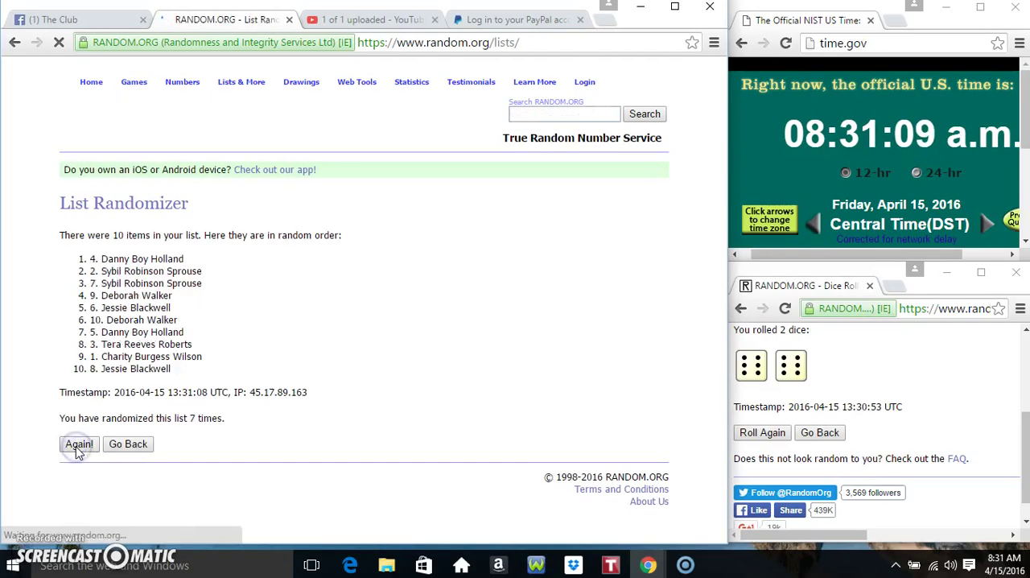
pyautogui.click(78, 445)
pyautogui.click(78, 445)
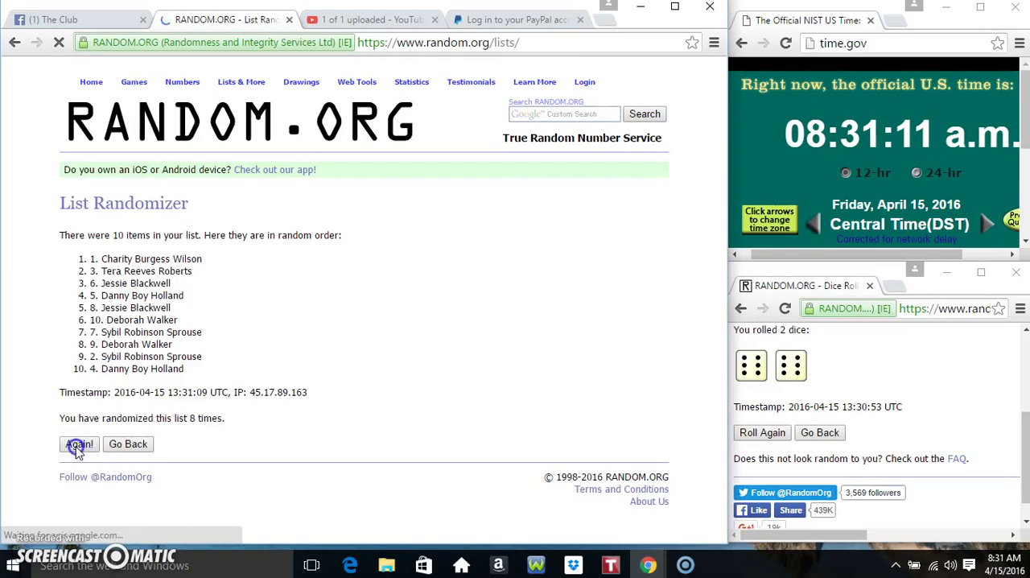
pyautogui.click(78, 445)
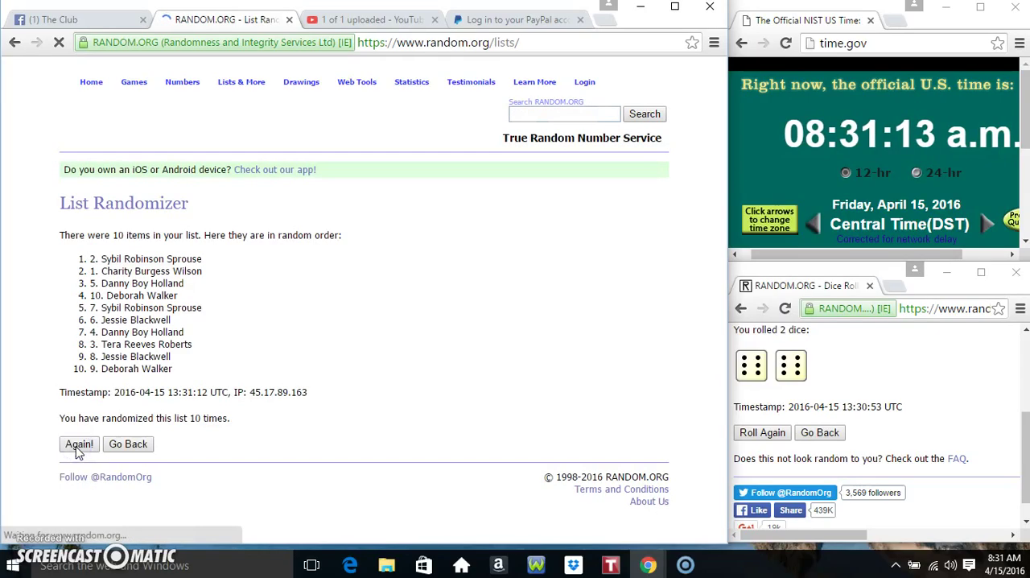
pyautogui.moveTo(105, 235); pyautogui.dragTo(162, 231)
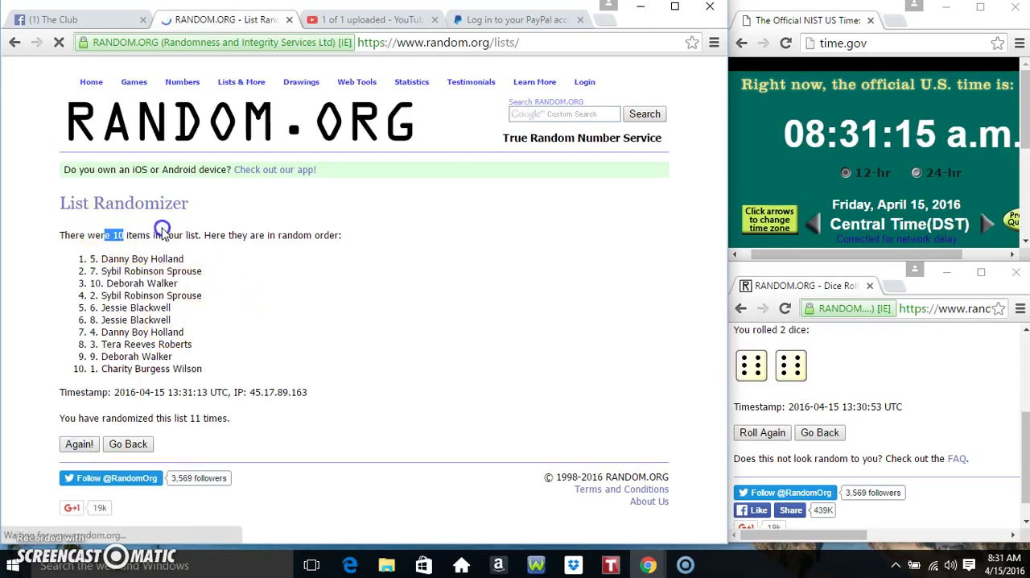
pyautogui.moveTo(95, 258); pyautogui.dragTo(197, 255)
pyautogui.moveTo(95, 370); pyautogui.dragTo(258, 375)
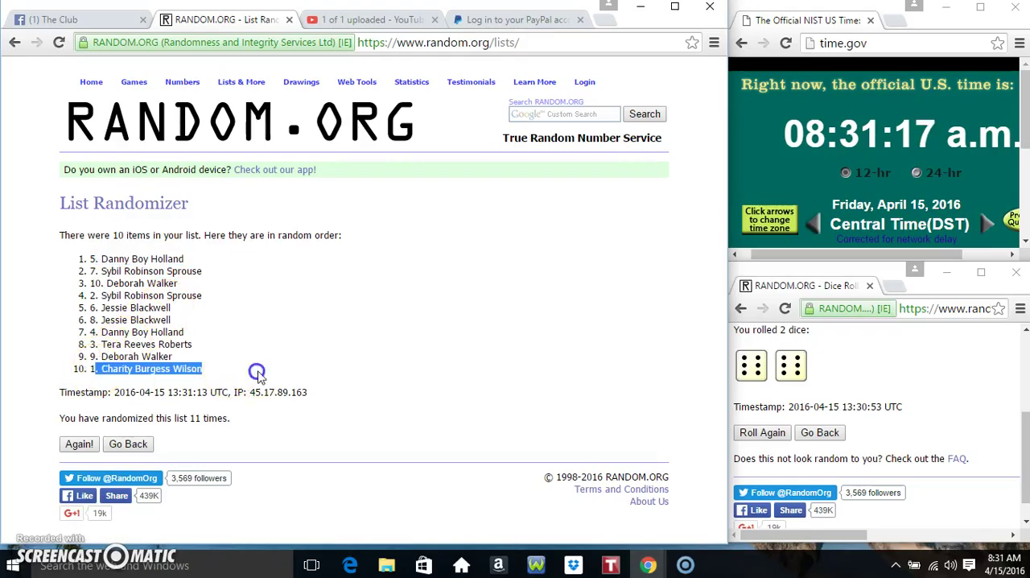
pyautogui.moveTo(188, 416); pyautogui.dragTo(350, 416)
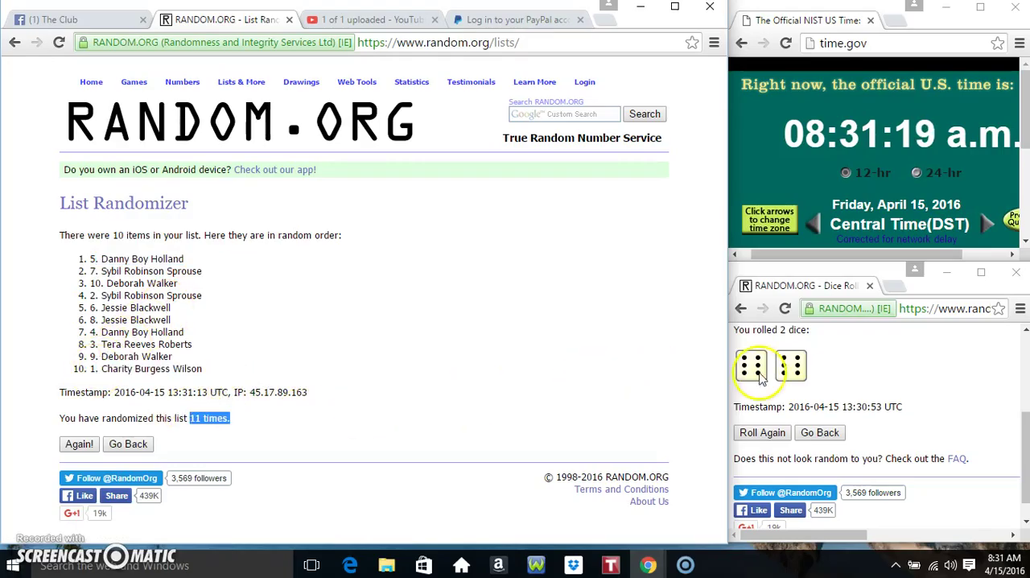
pyautogui.click(948, 370)
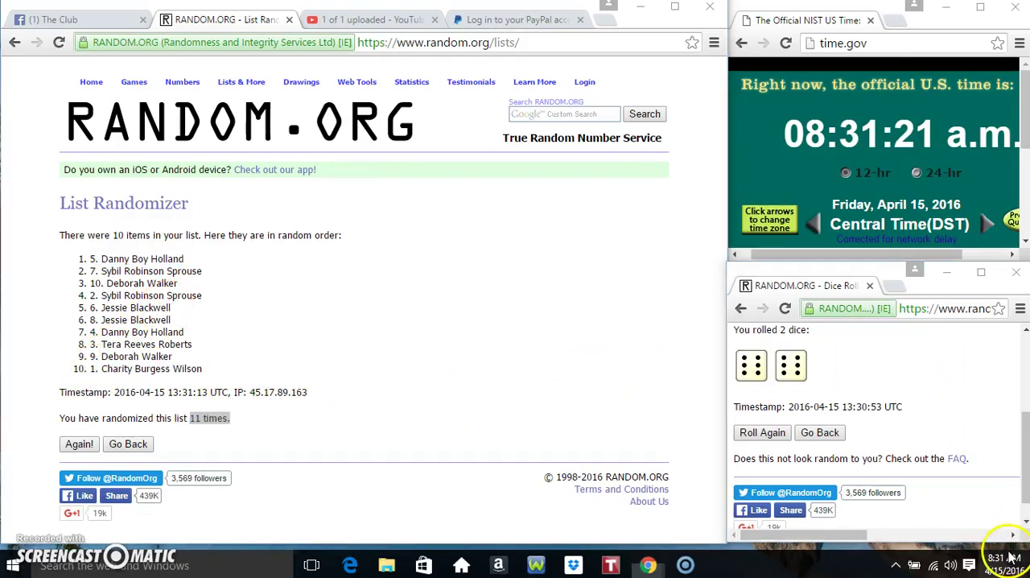
pyautogui.click(1006, 565)
pyautogui.click(366, 388)
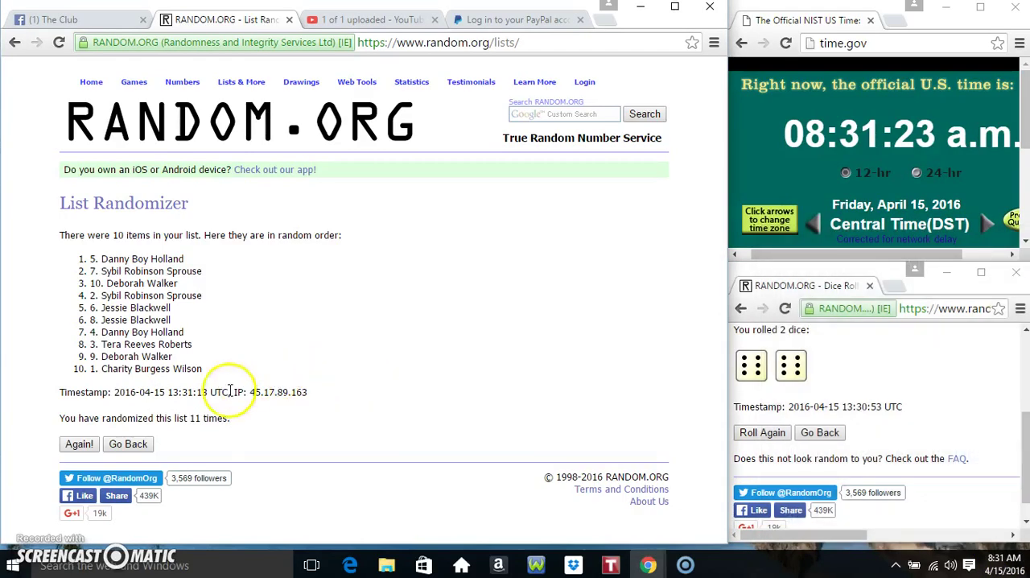
pyautogui.click(80, 444)
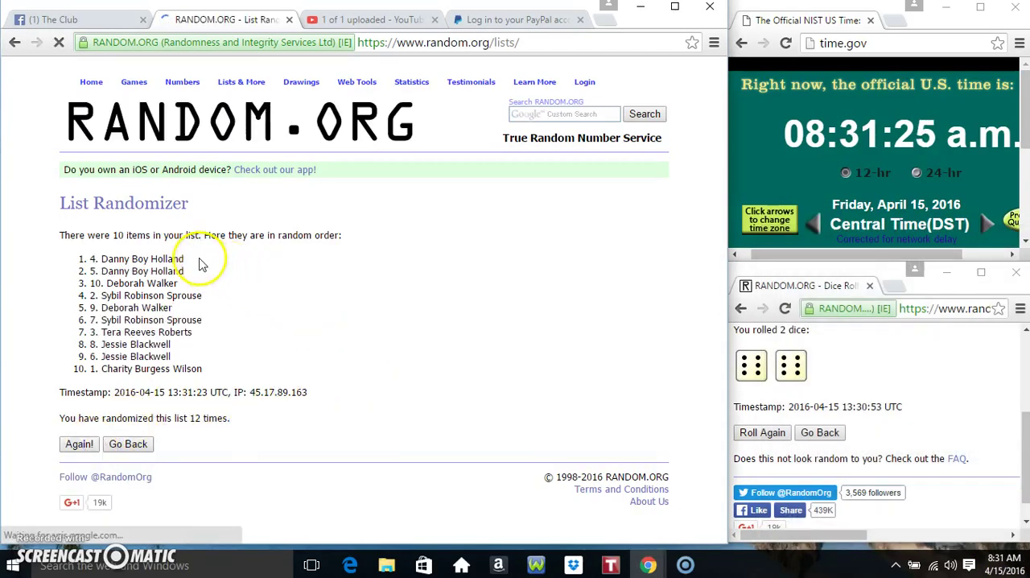
pyautogui.moveTo(186, 259)
pyautogui.mouseDown()
pyautogui.moveTo(64, 263)
pyautogui.moveTo(224, 231)
pyautogui.mouseUp()
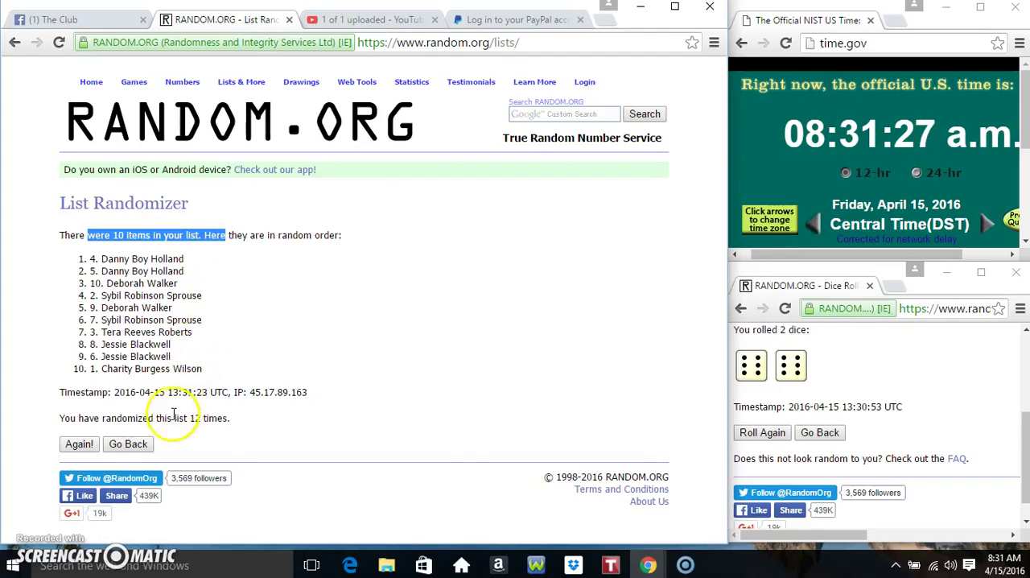
pyautogui.moveTo(189, 418); pyautogui.dragTo(232, 418)
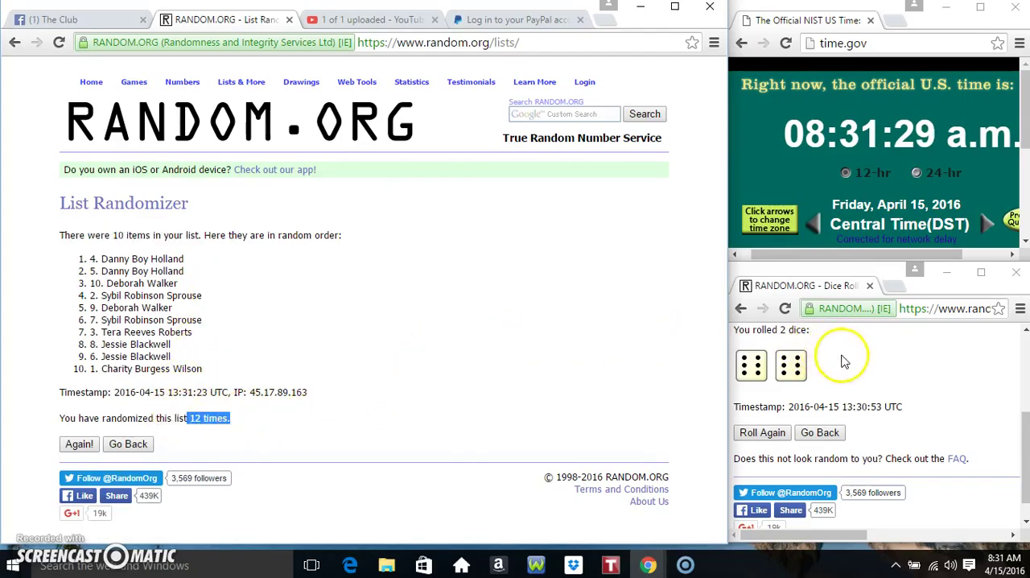
pyautogui.click(458, 354)
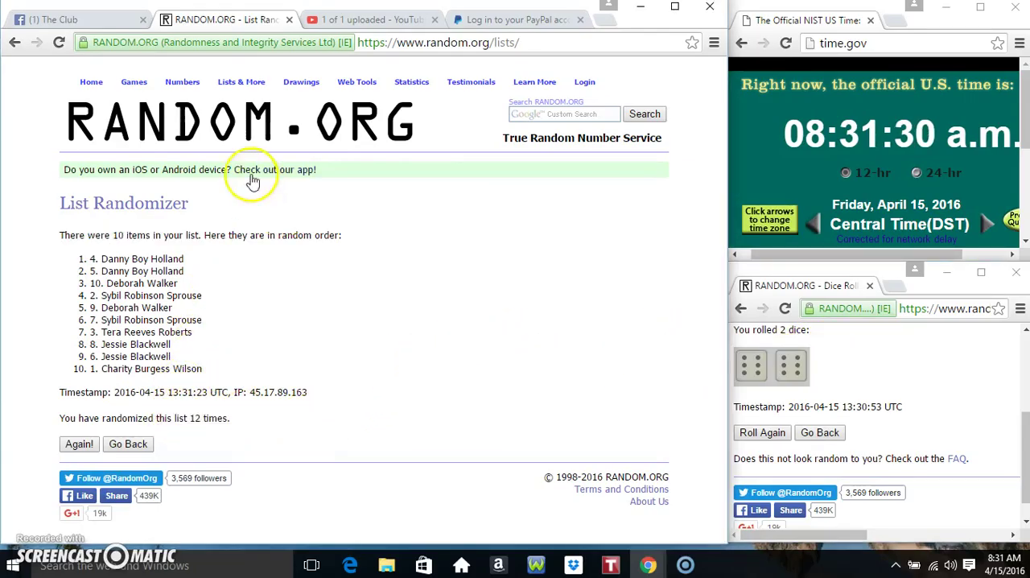
# Post 'done' in the Facebook raffle thread and check the current time.
pyautogui.click(75, 21)
pyautogui.write('done')
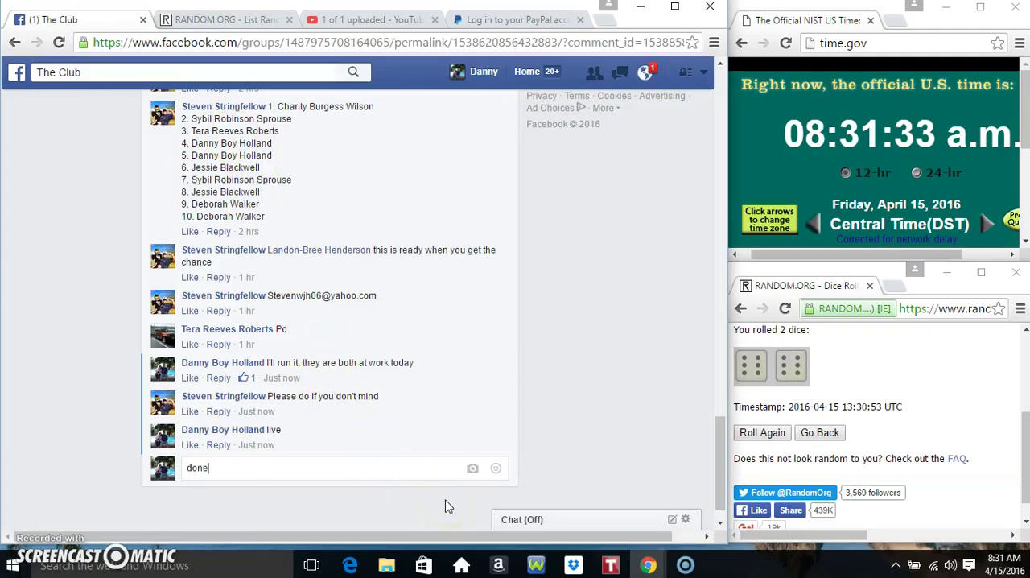
pyautogui.press('Return')
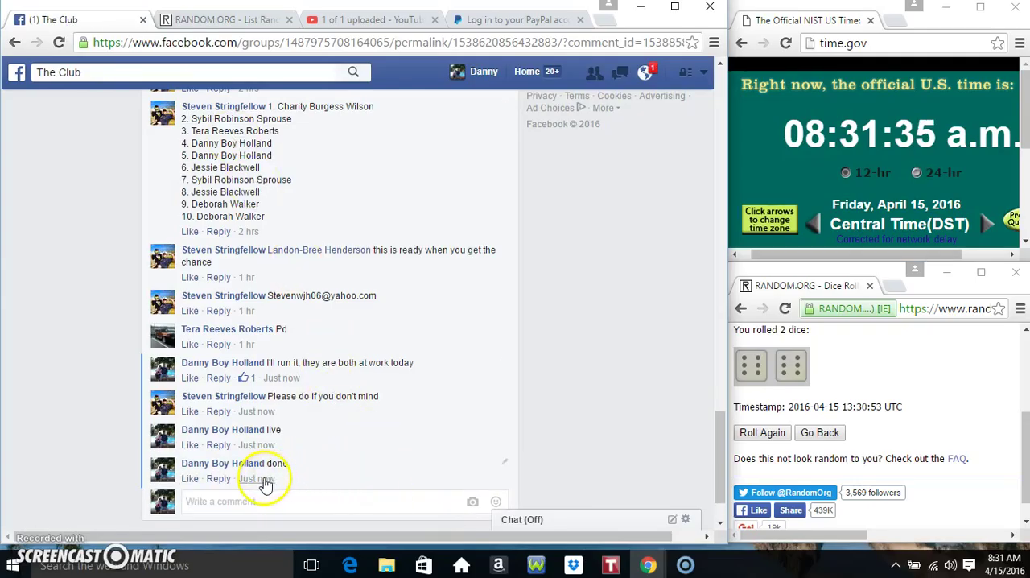
pyautogui.click(1016, 567)
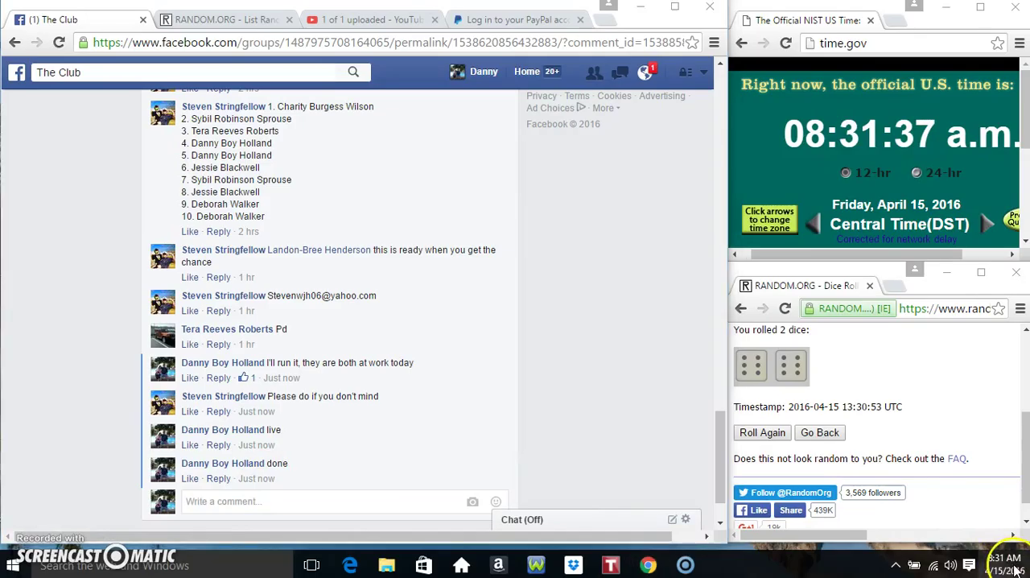
pyautogui.click(24, 530)
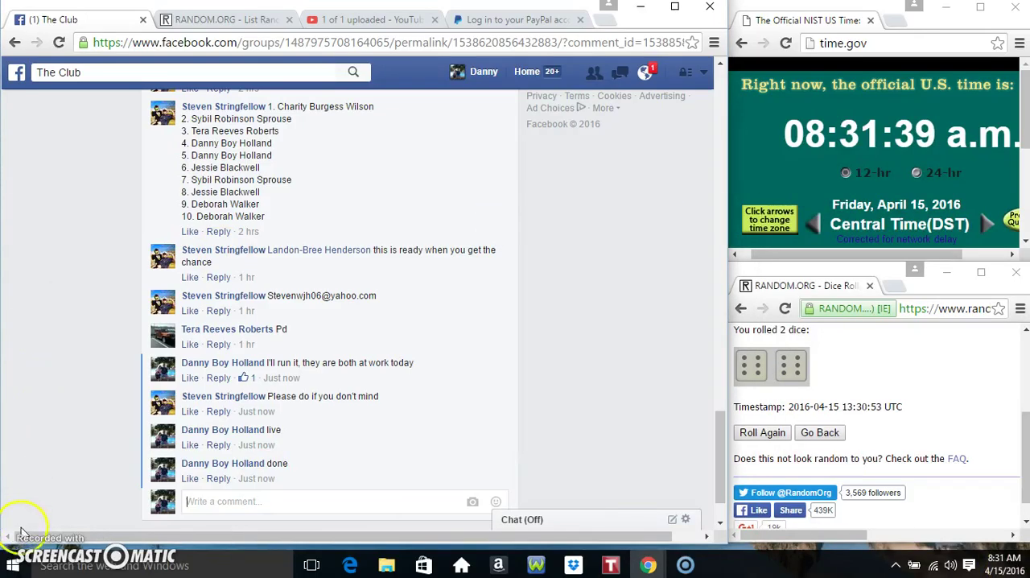